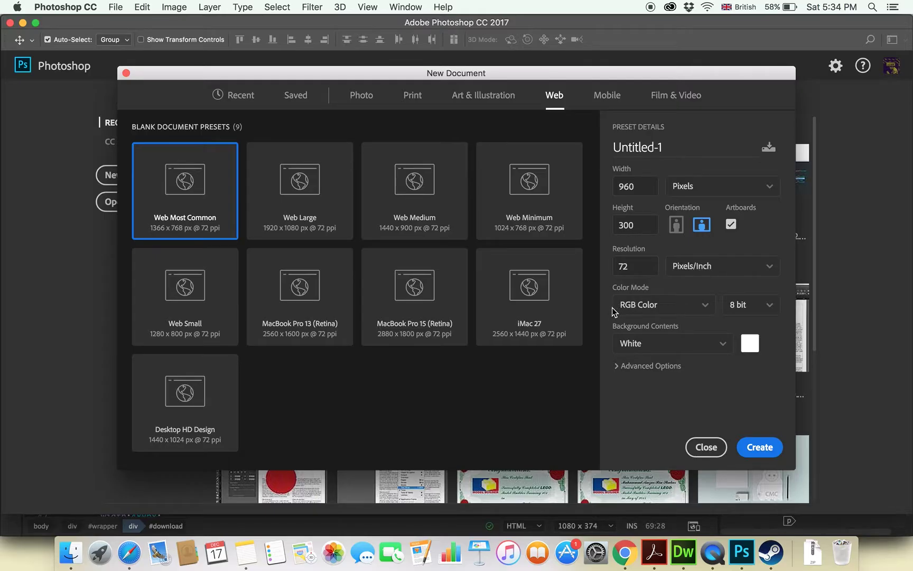
- Create a 960 × 300 px RGB web document at 72 ppi with a white artboard, and dismiss the device preview
click(766, 446)
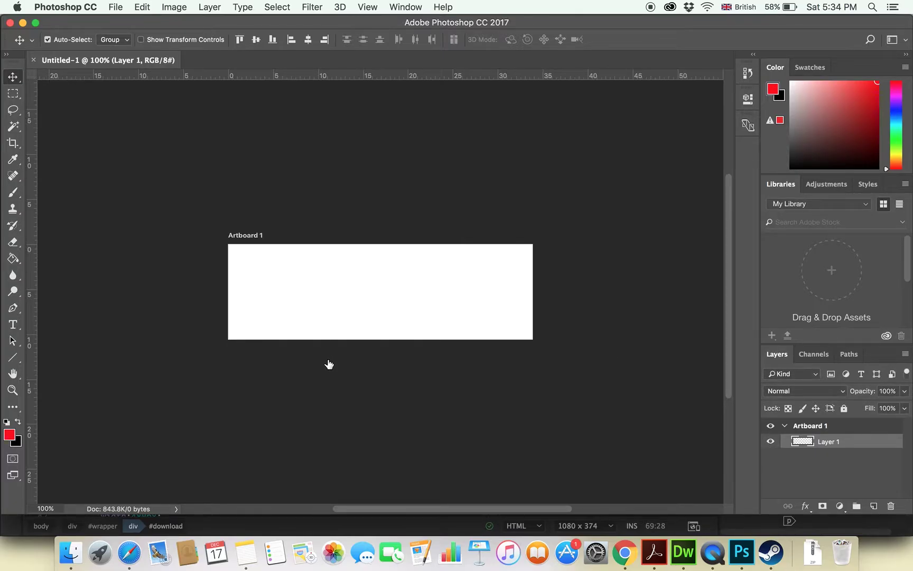
key(super+equal)
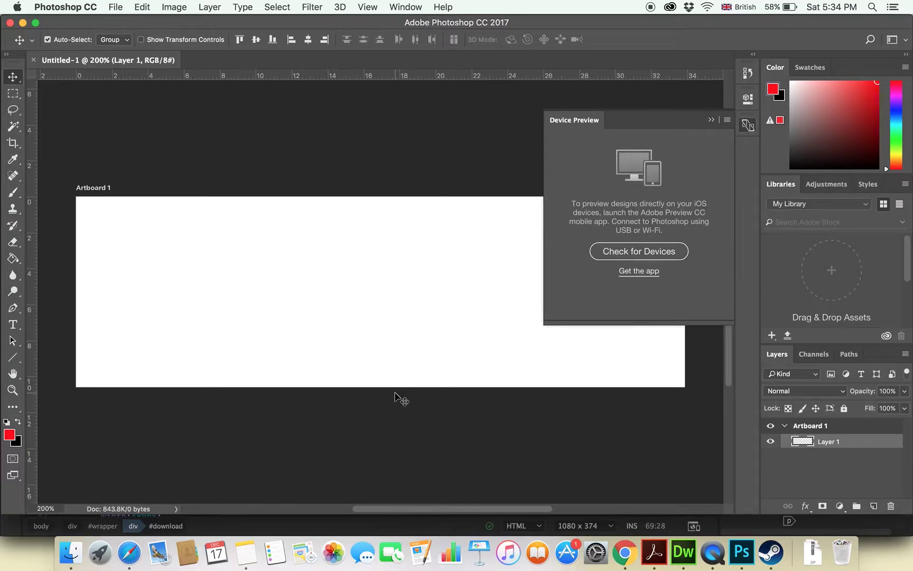
click(713, 120)
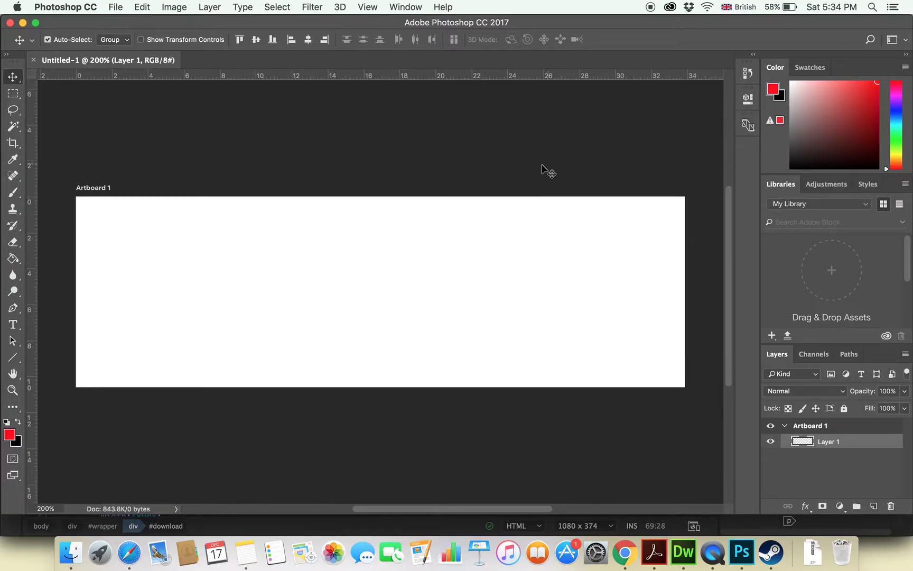
- Switch to Finder and locate the FOX-doubleexposure01 image in the Desktop's painting subfolder
click(70, 553)
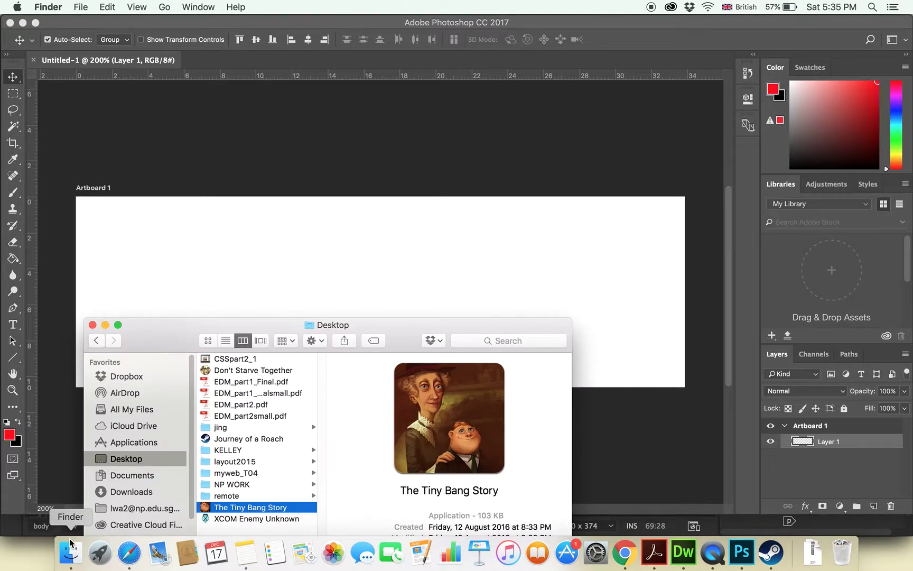
click(235, 451)
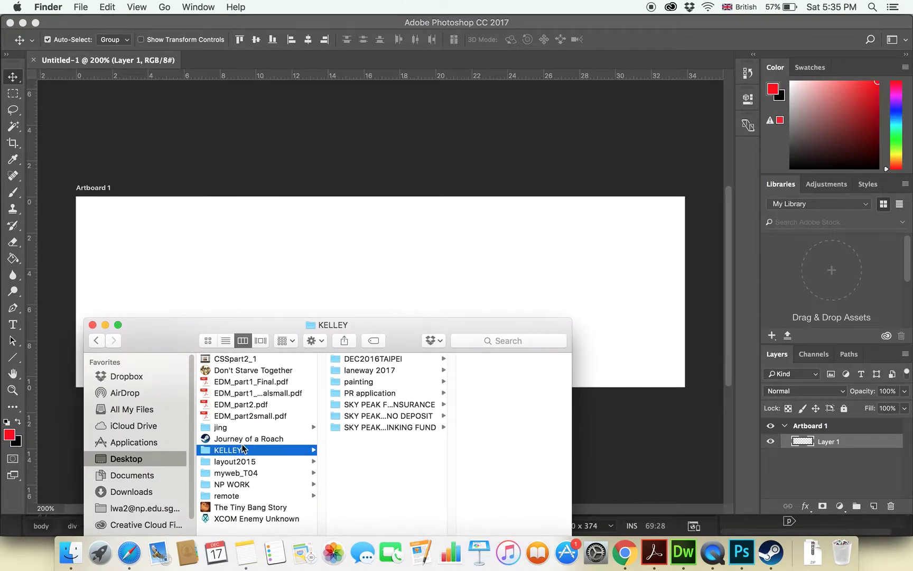
click(351, 383)
click(498, 359)
click(346, 376)
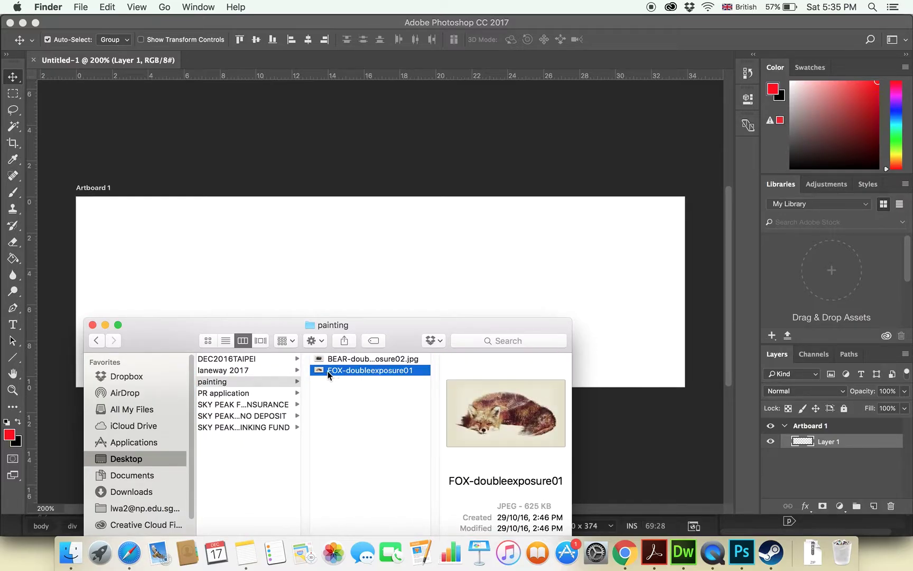
drag(319, 370, 348, 231)
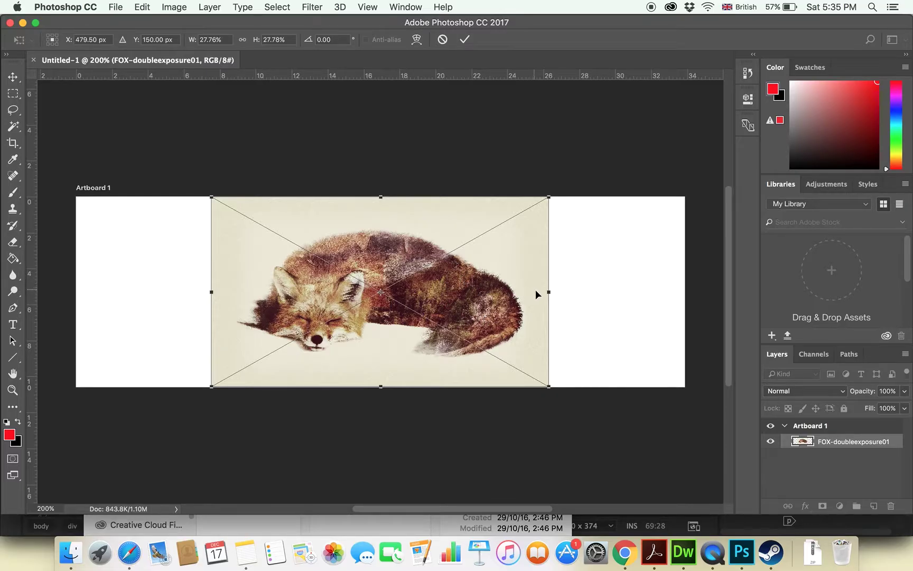
drag(549, 293, 689, 280)
drag(211, 292, 73, 306)
key(Escape)
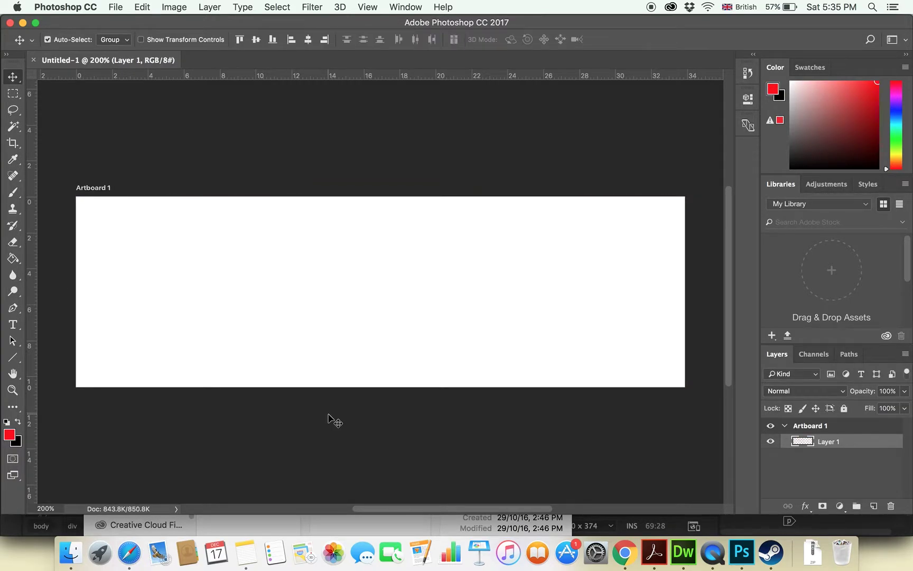
- Place FOX-doubleexposure01 from Finder onto the artboard, scaled proportionally to about 34% and positioned so the whole fox fits
click(66, 555)
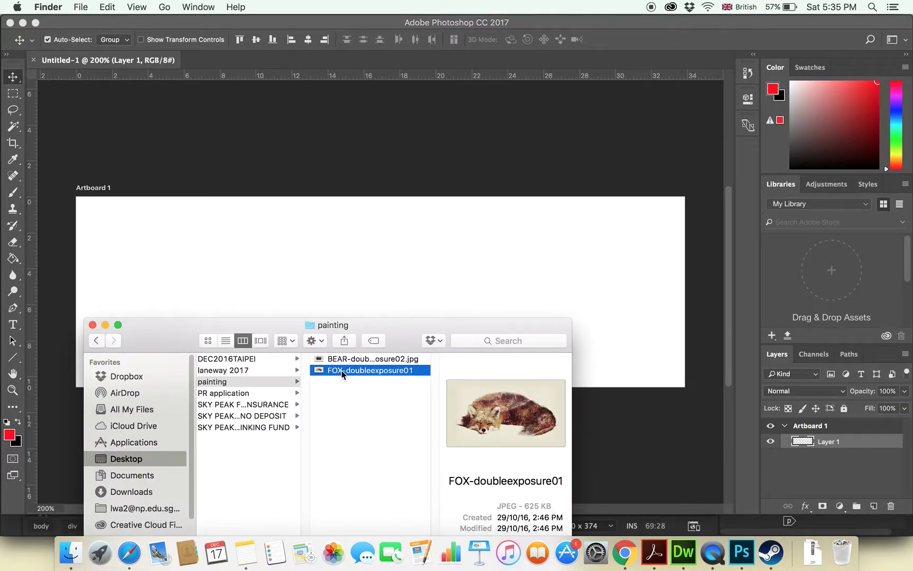
drag(321, 372, 332, 280)
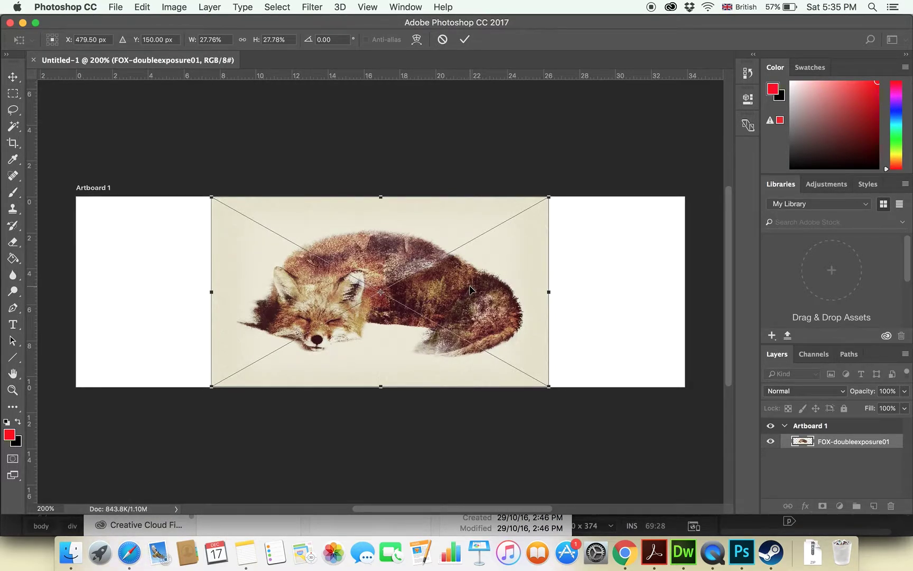
click(549, 387)
drag(550, 387, 621, 443)
drag(338, 331, 315, 306)
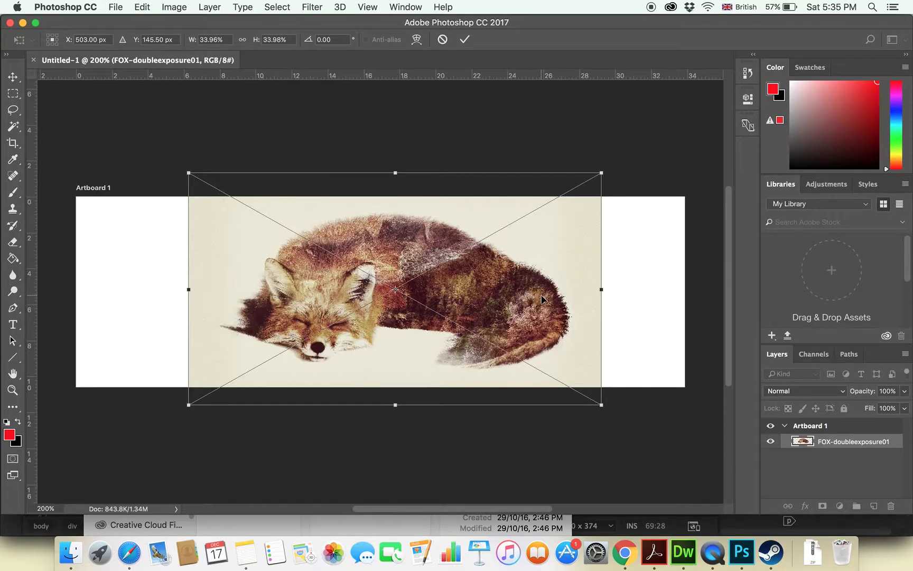
key(Return)
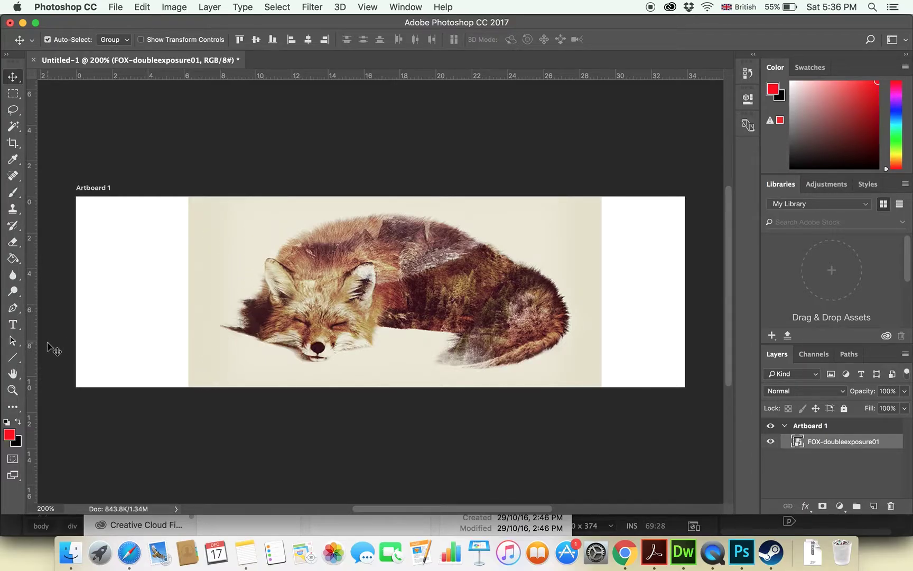
- Sample the beige at the fox image's left edge as foreground colour and add a new layer above the image
key(i)
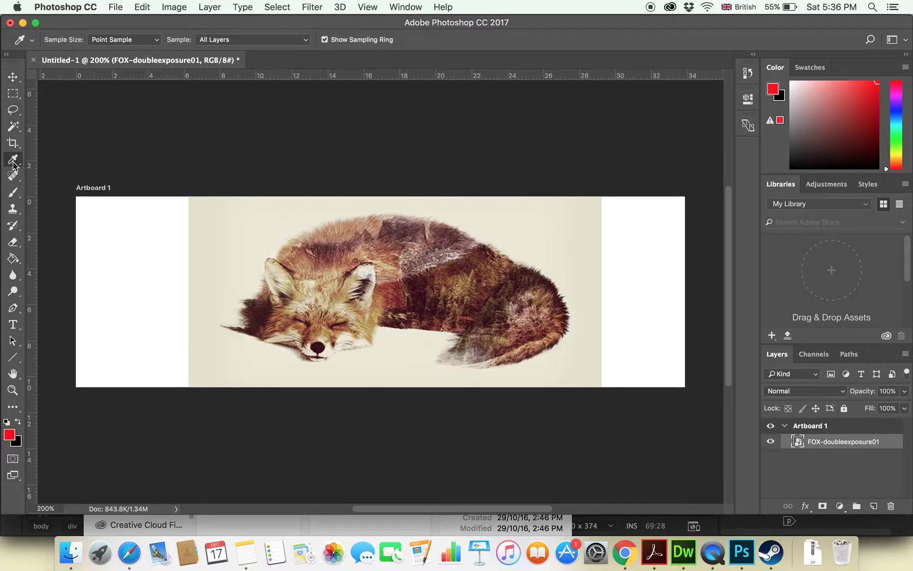
click(192, 209)
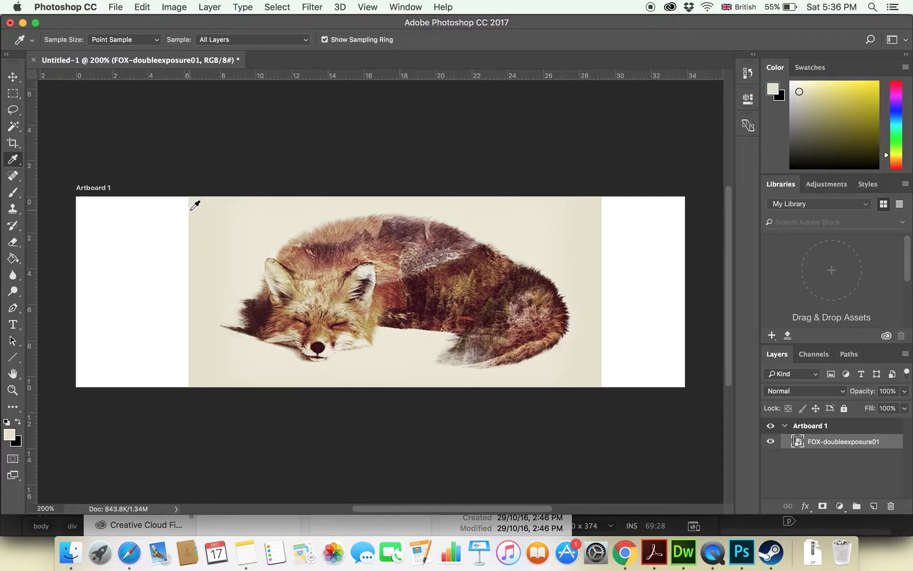
click(12, 93)
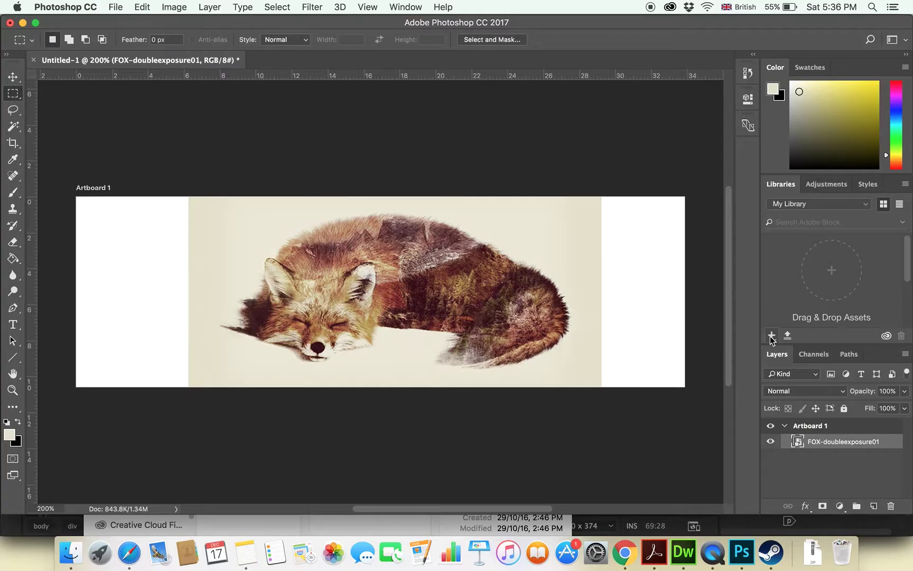
click(874, 505)
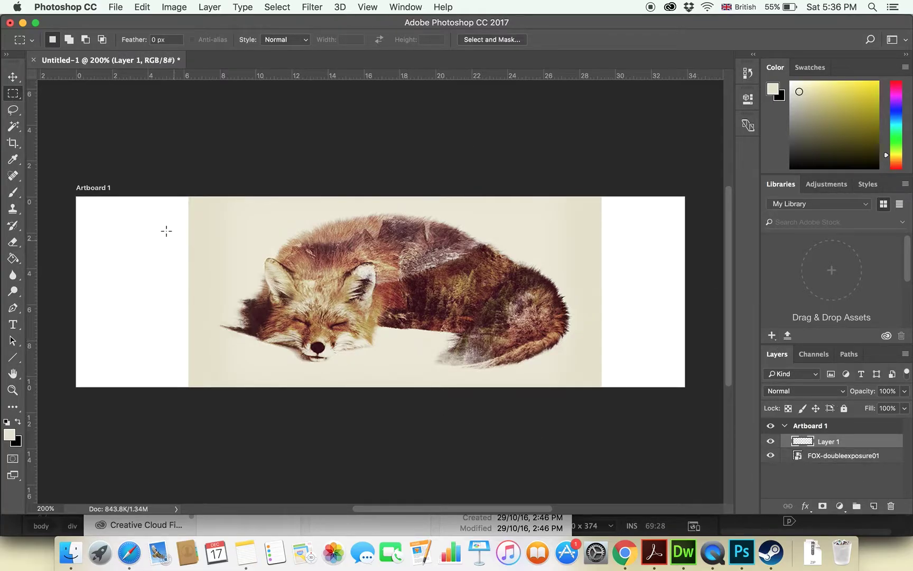
- Fill the blank strip left of the fox image with the sampled beige and clear the selection
drag(70, 195, 189, 403)
click(13, 258)
click(125, 262)
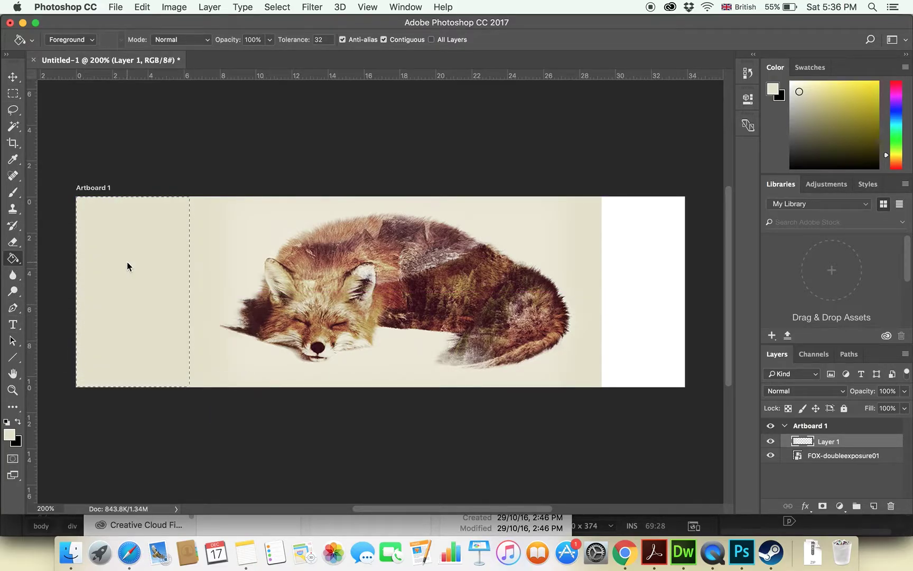
click(13, 94)
click(188, 212)
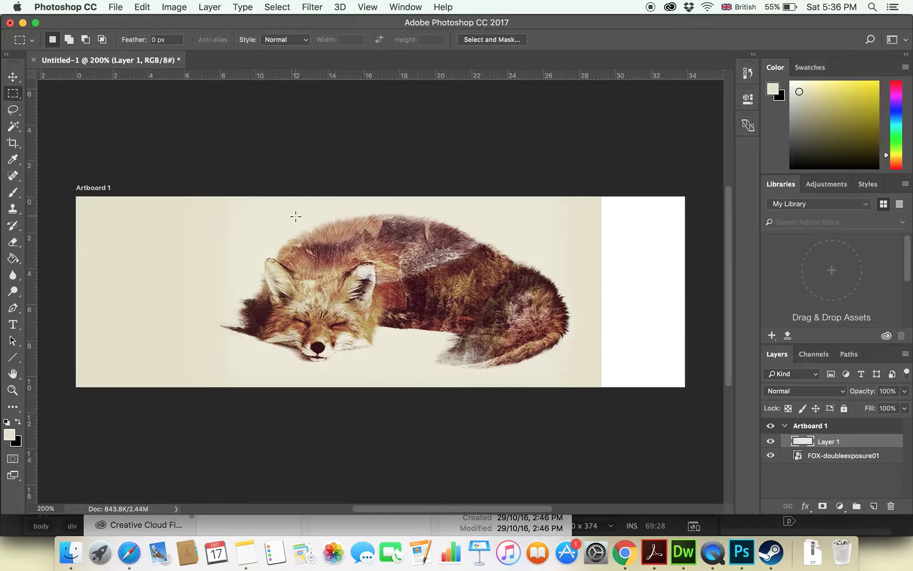
- Sample the beige at the fox image's right edge as the foreground colour
drag(600, 196, 667, 363)
click(667, 363)
key(i)
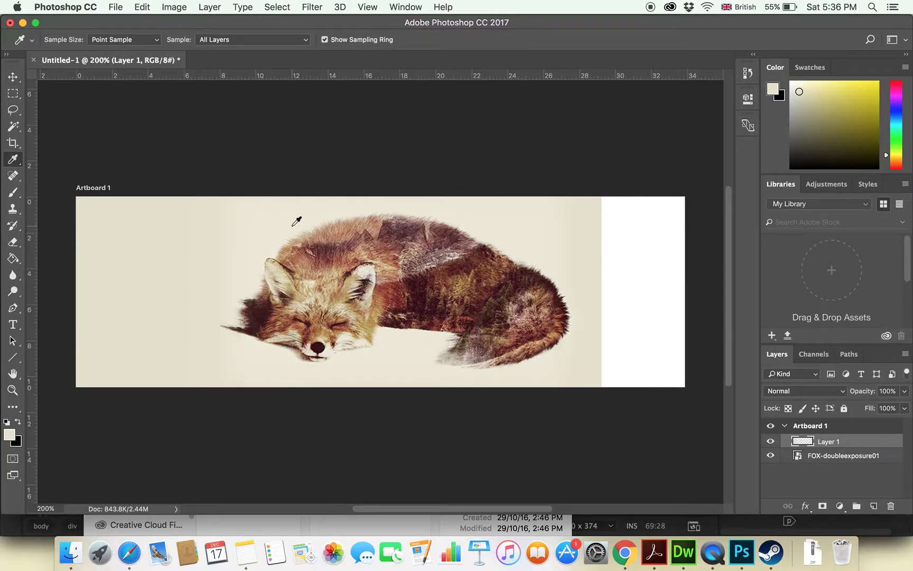
click(601, 222)
- Fill the blank strip right of the fox image with the foreground colour and clear the selection
click(13, 94)
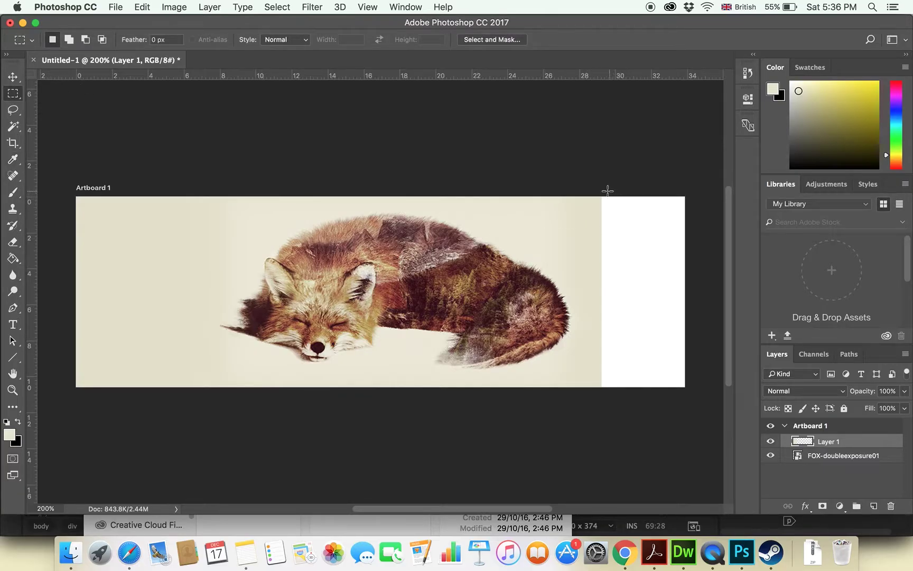
drag(601, 194, 698, 413)
click(12, 258)
click(630, 288)
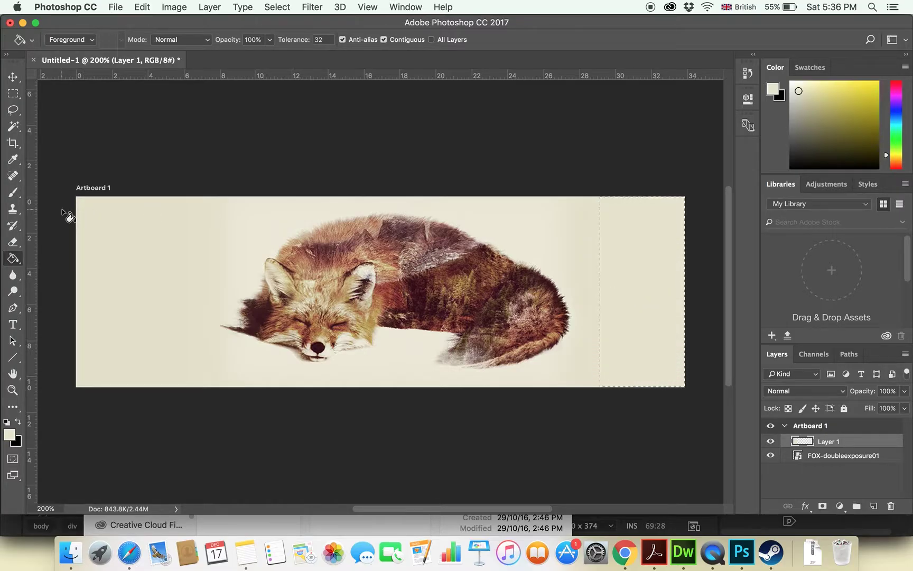
click(13, 93)
click(600, 272)
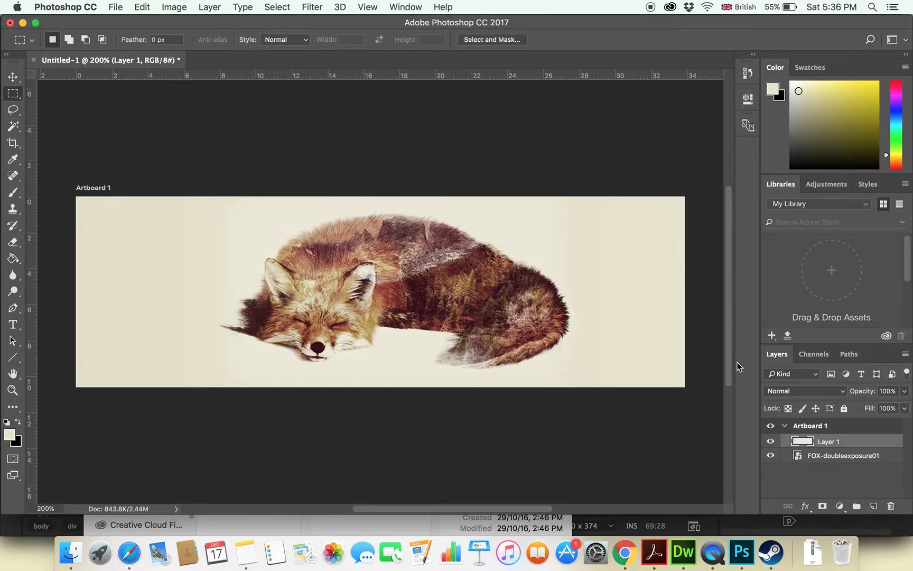
click(9, 77)
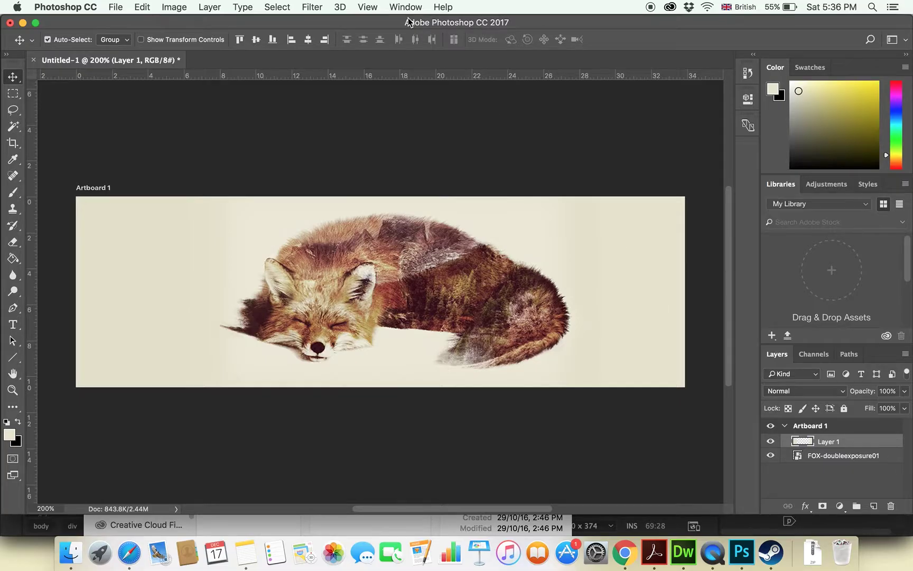
- Start a Save for Web (Legacy) export and compare the Original, Optimized, 2-Up and 4-Up previews
click(116, 7)
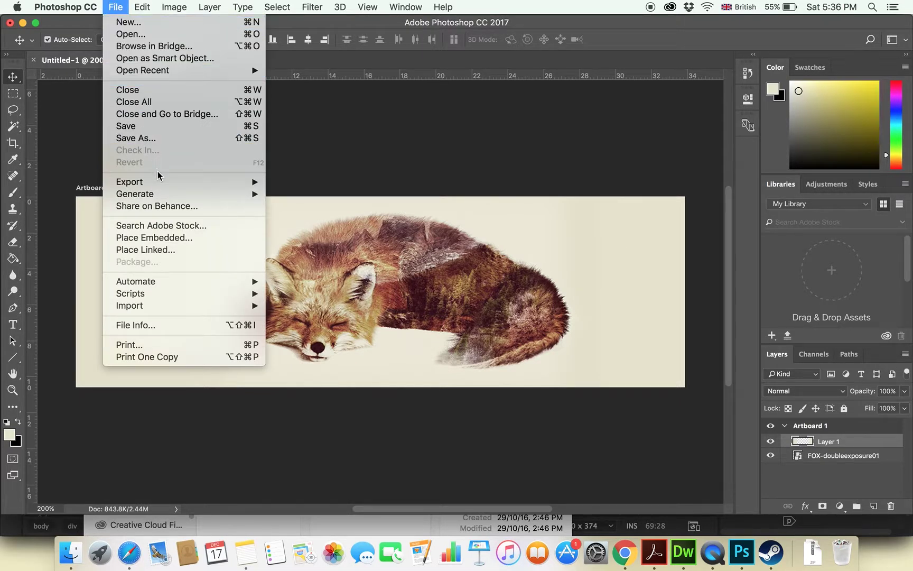
mouse_move(162, 182)
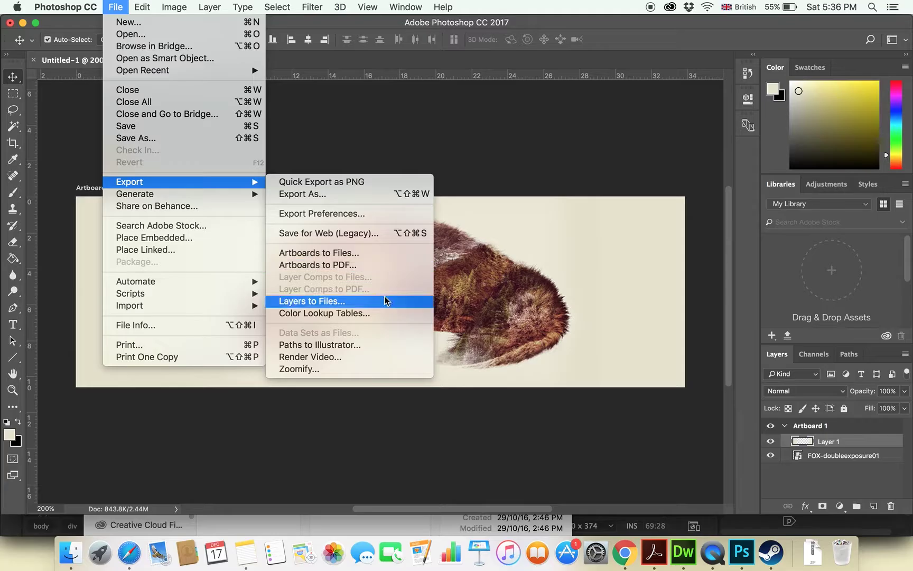
click(352, 233)
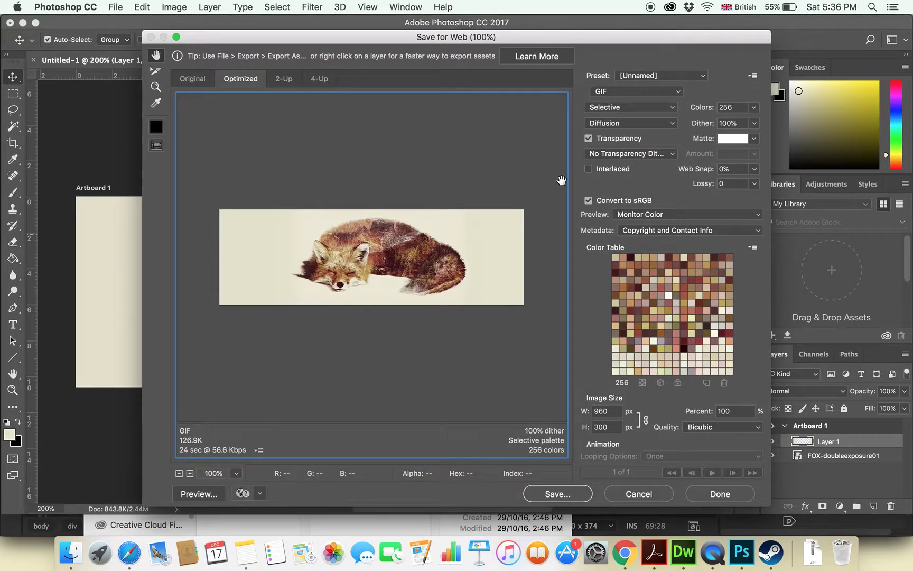
click(193, 85)
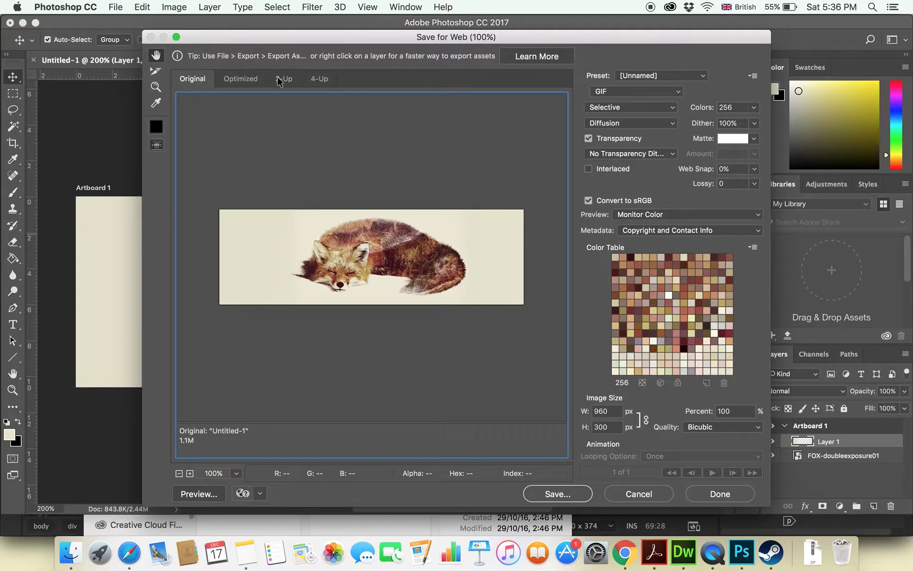
click(241, 82)
click(285, 82)
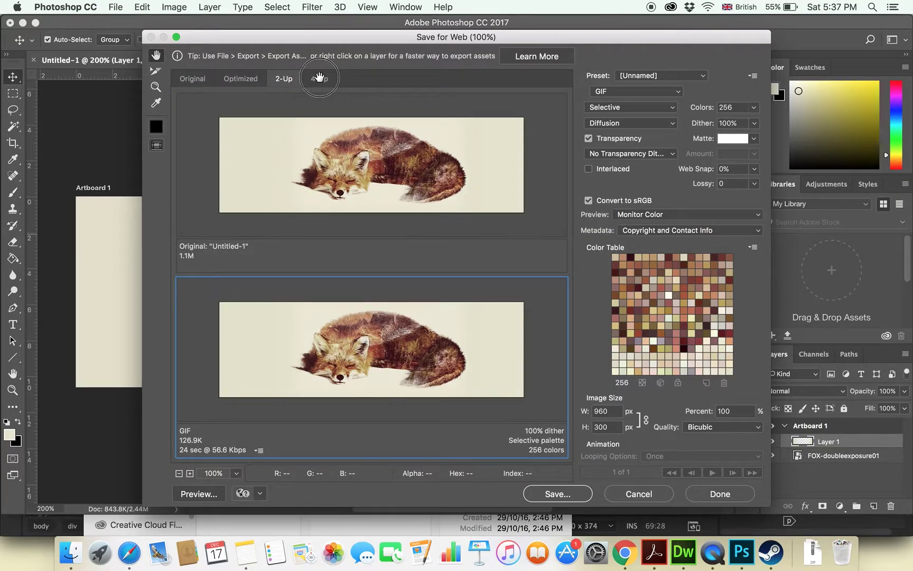
click(319, 81)
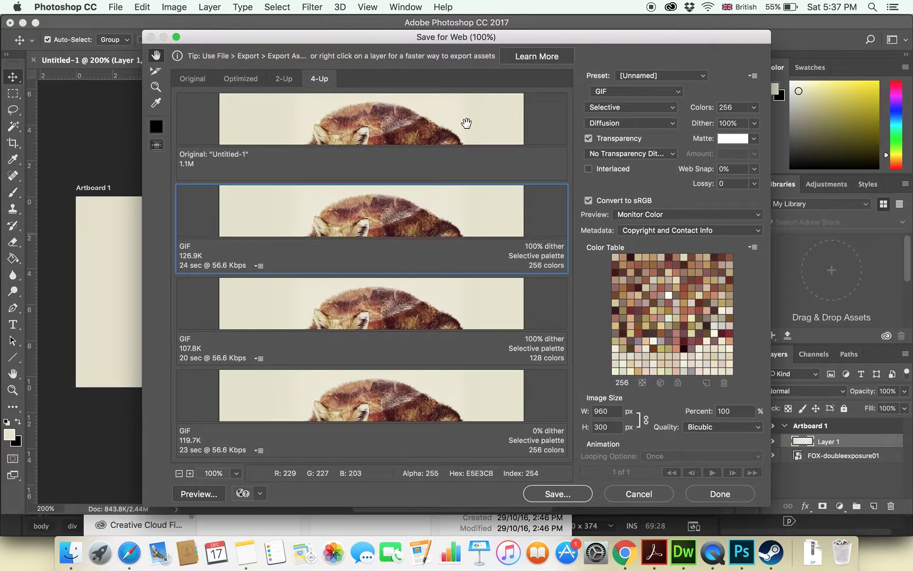
- Set the web export format to JPEG with Maximum quality
click(656, 94)
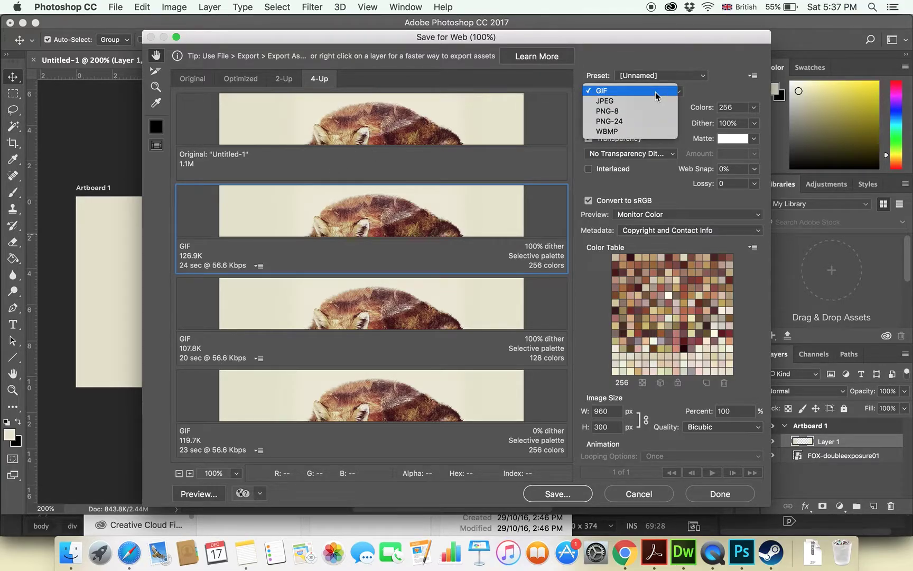
click(656, 101)
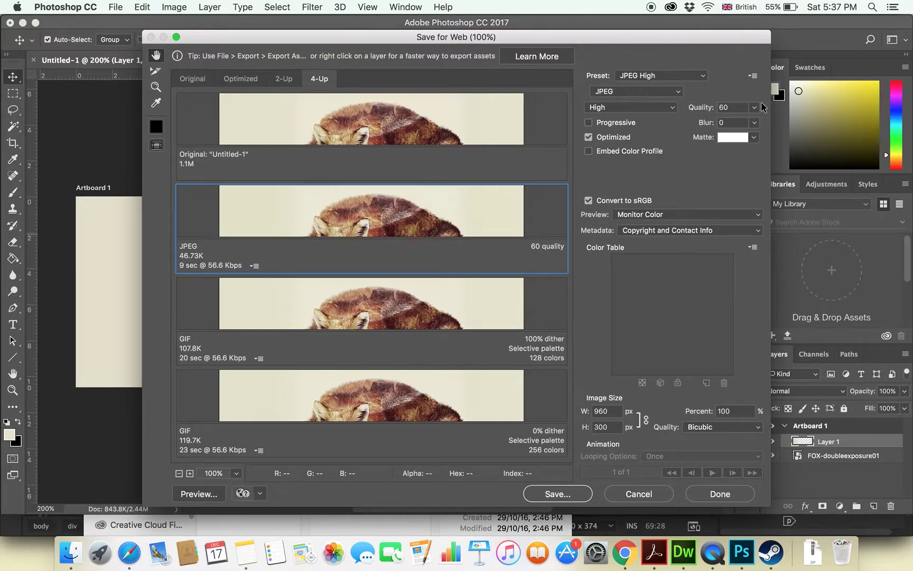
click(674, 107)
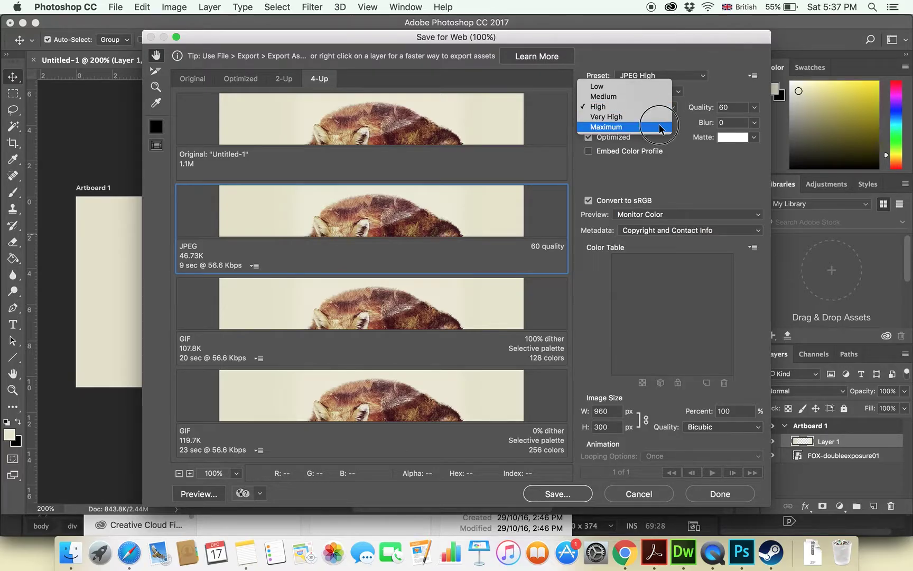
click(696, 124)
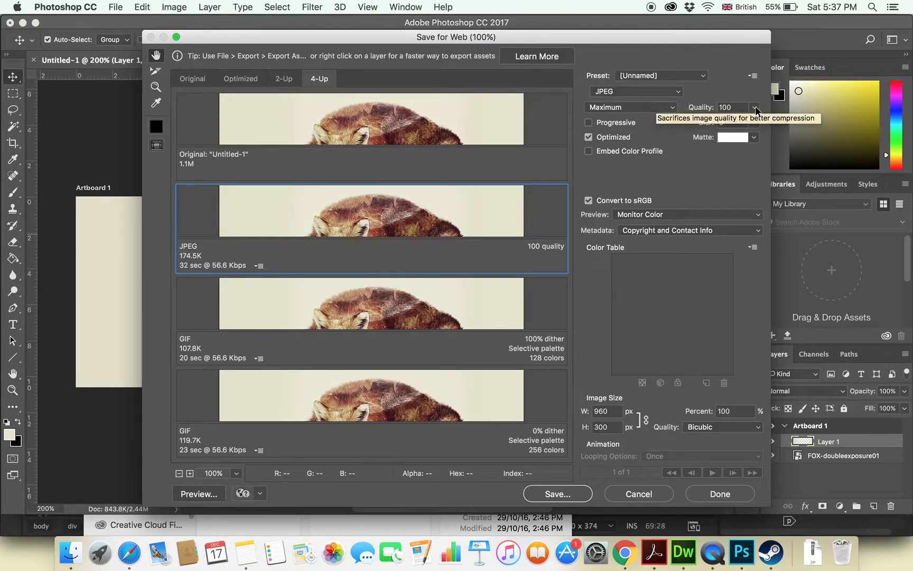
- Proceed to save the optimized JPEG and choose the myweb_T04 folder on the Desktop as its destination
click(539, 495)
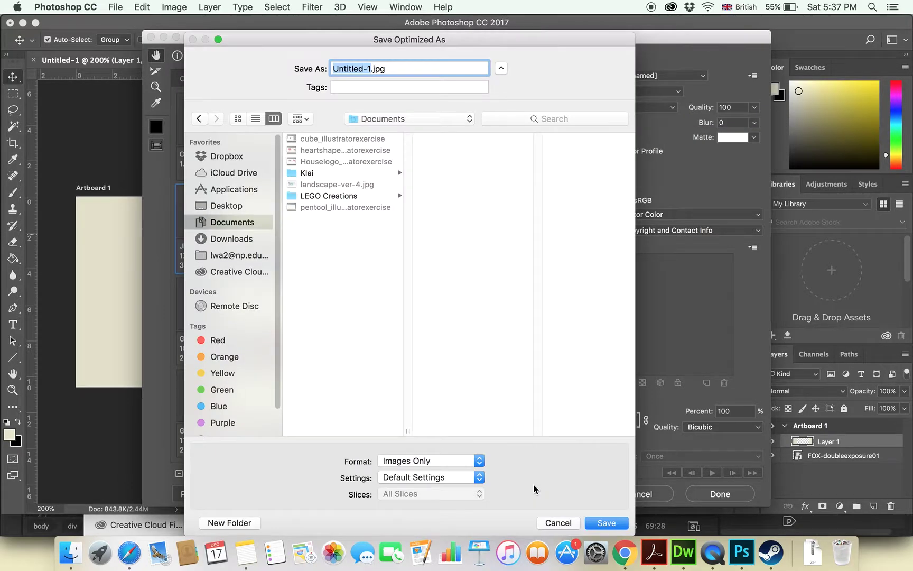
click(232, 208)
click(318, 273)
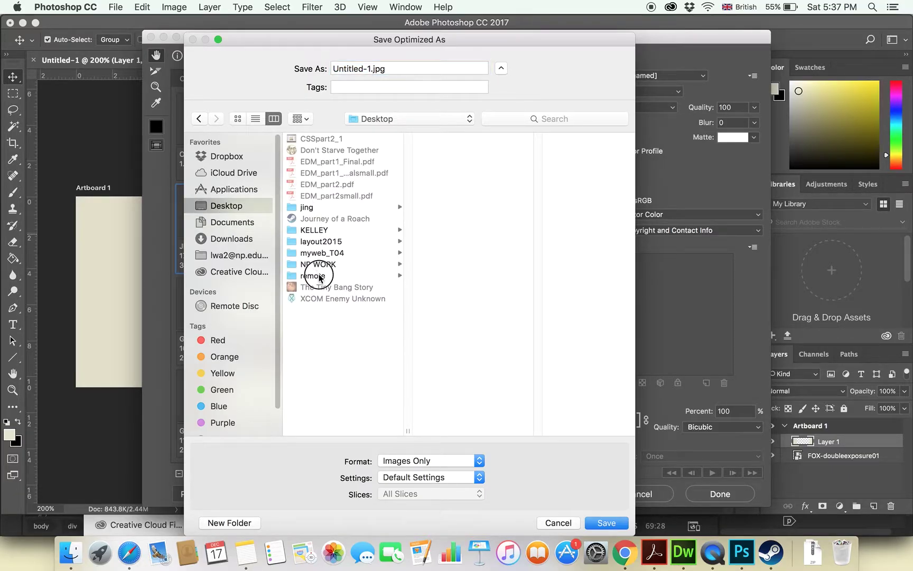
click(467, 184)
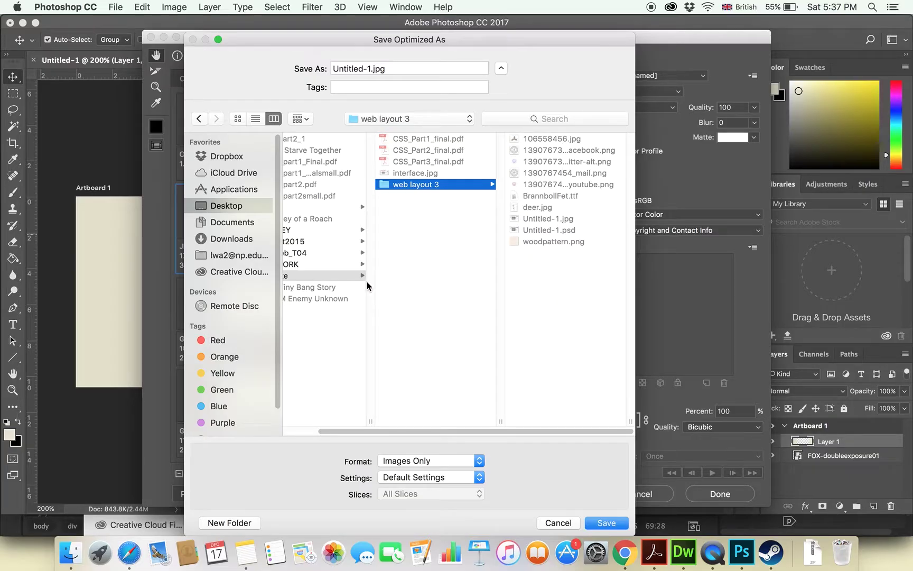
scroll(332, 293, left, 3)
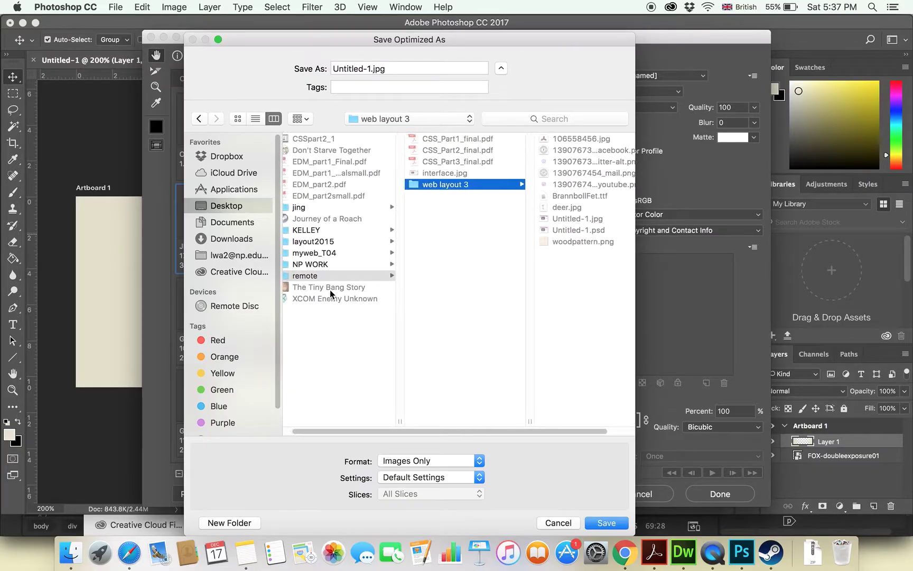
click(327, 256)
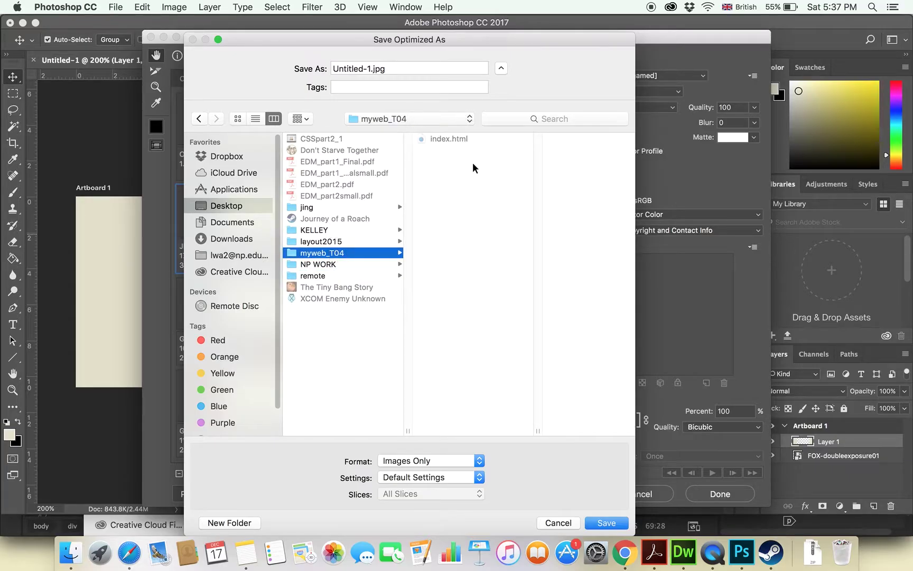
- Name the exported image banner.jpg and save it
click(370, 73)
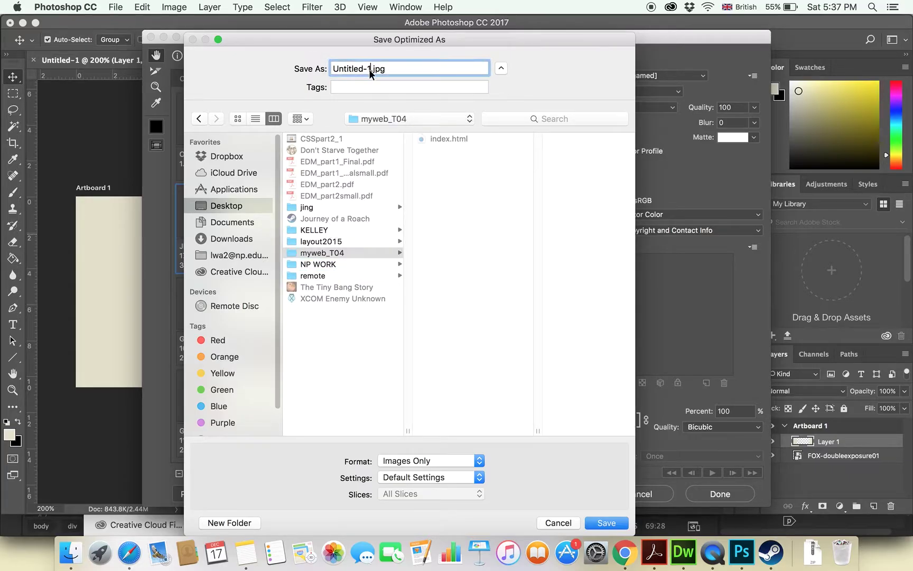
drag(372, 73, 297, 70)
text(banner)
click(606, 522)
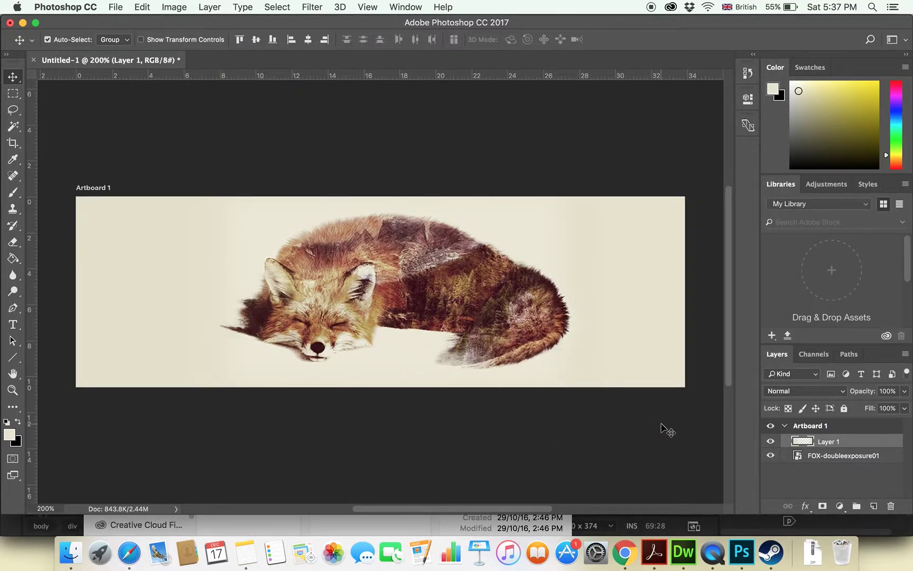
- Switch to Dreamweaver and remove the blue value from the background property of the #banner rule in index.html
click(683, 553)
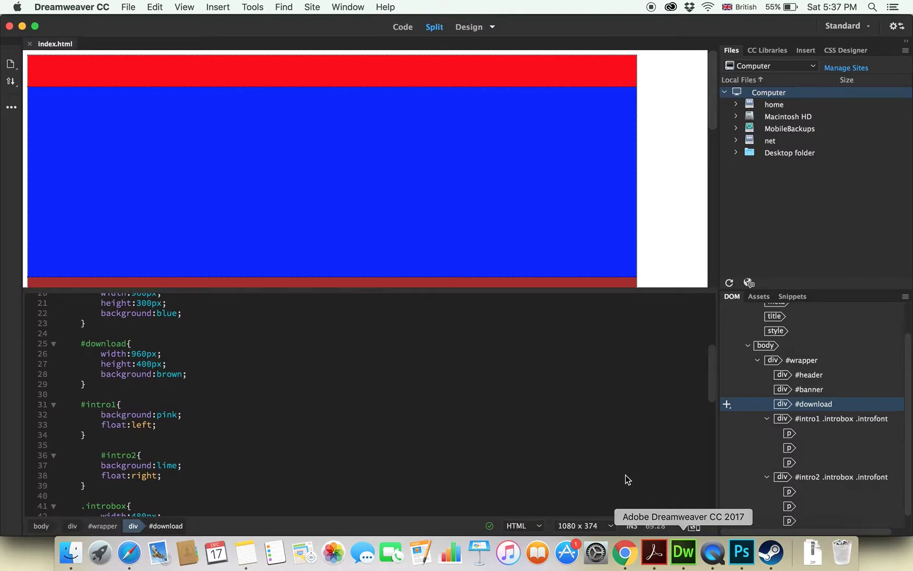
click(167, 385)
scroll(167, 385, up, 3)
click(177, 382)
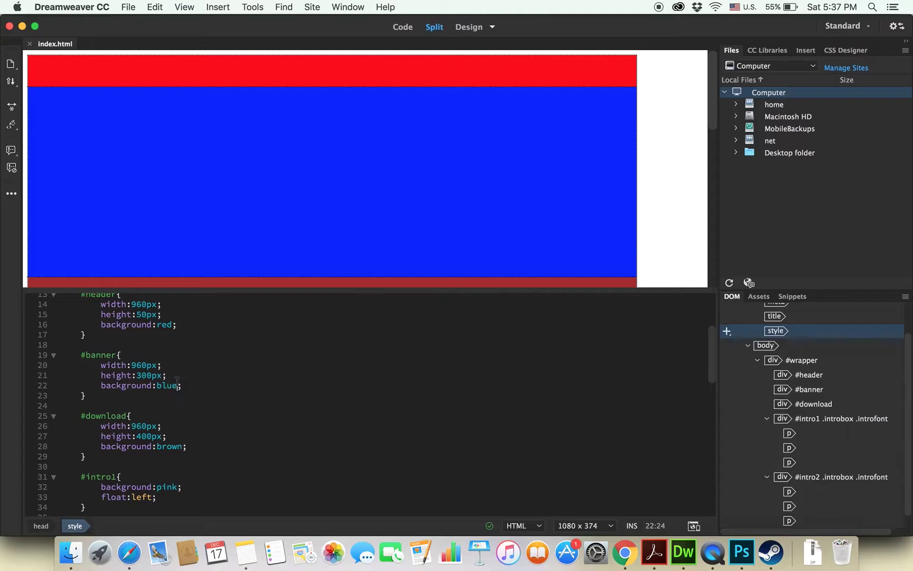
drag(188, 386, 154, 387)
key(BackSpace)
text(:)
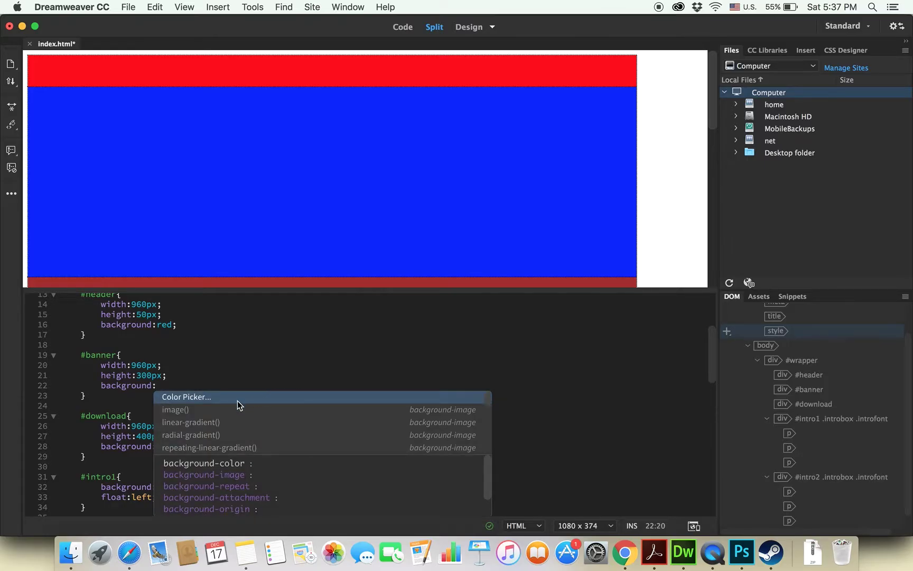
- Set the #banner background to url(banner.jpg) by browsing to banner.jpg in the myweb_T04 folder
scroll(236, 442, down, 4)
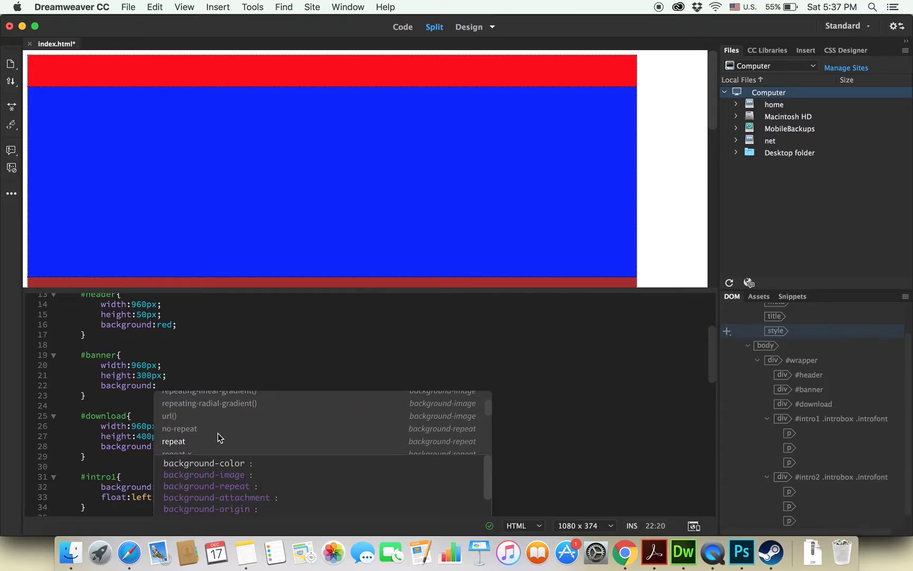
click(175, 423)
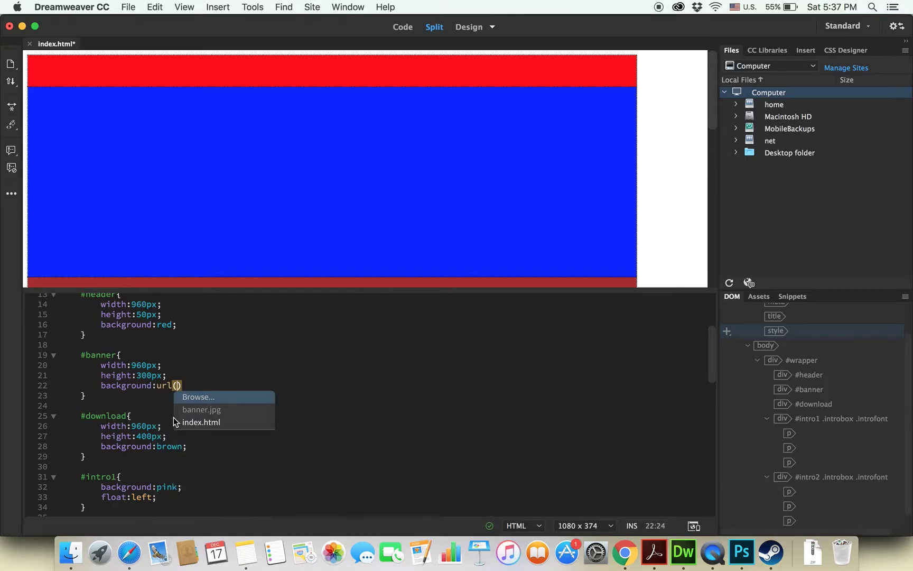
click(209, 397)
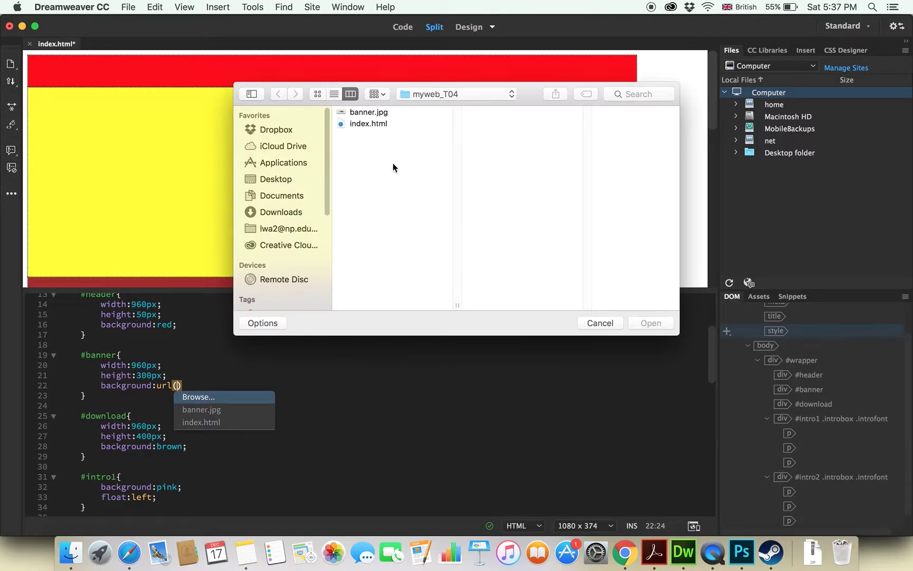
click(370, 112)
click(651, 323)
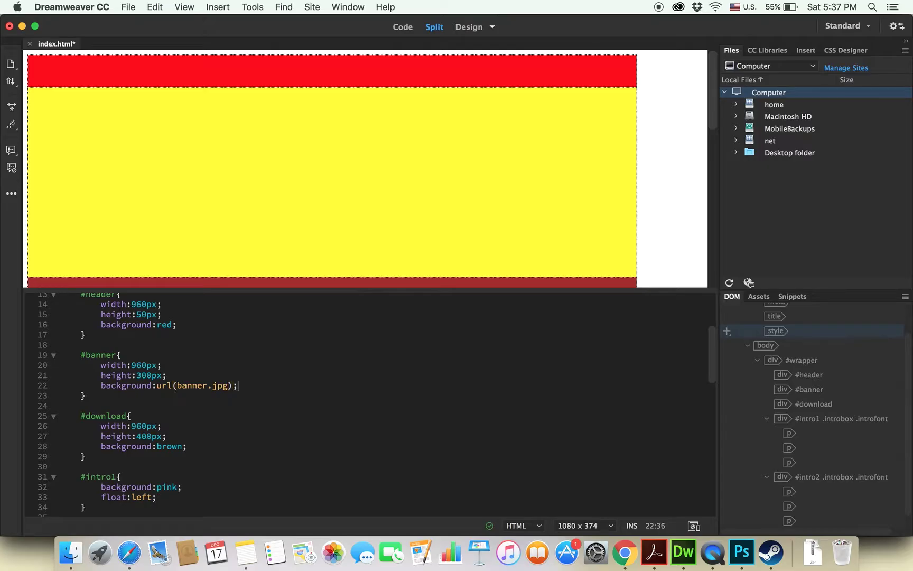
- Refresh the page view to check the banner image, then save index.html
click(279, 281)
scroll(479, 198, down, 3)
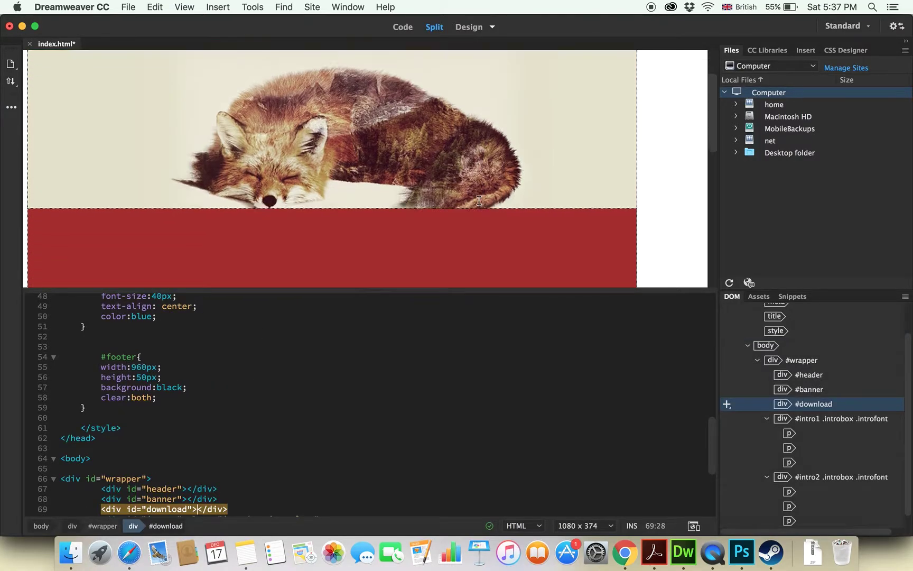
scroll(479, 198, up, 3)
click(128, 6)
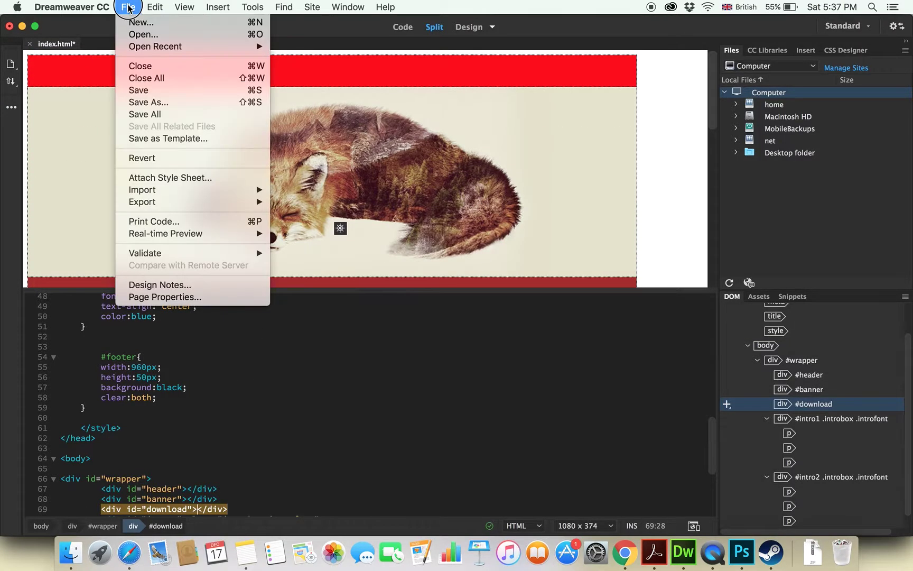
click(140, 90)
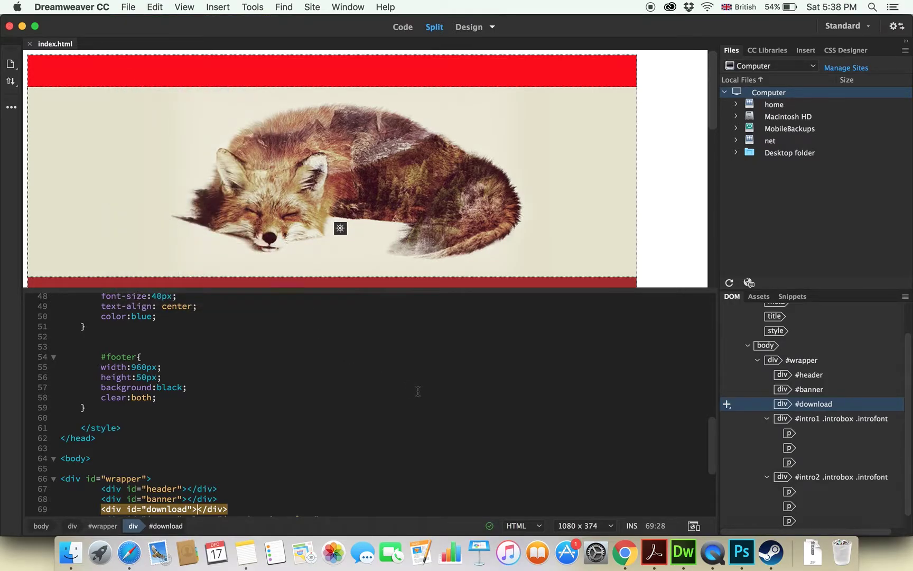
- Preview index.html in Google Chrome and look through the whole page from header to footer
click(127, 6)
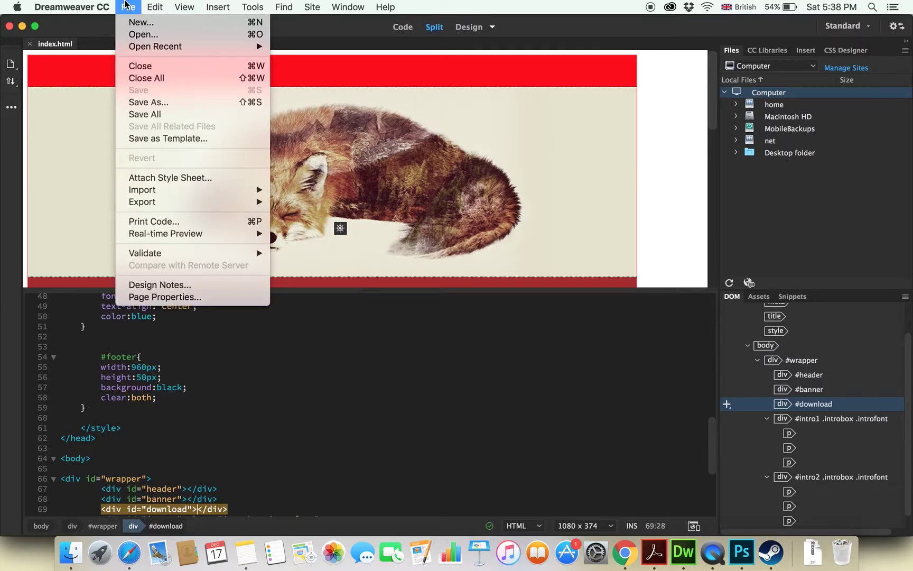
mouse_move(184, 233)
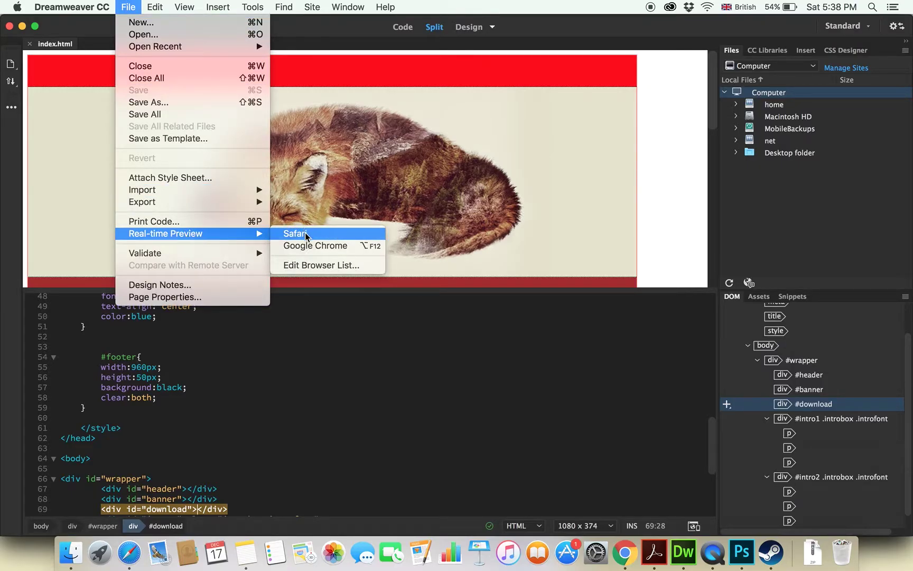
click(312, 245)
scroll(469, 224, down, 5)
scroll(469, 224, up, 5)
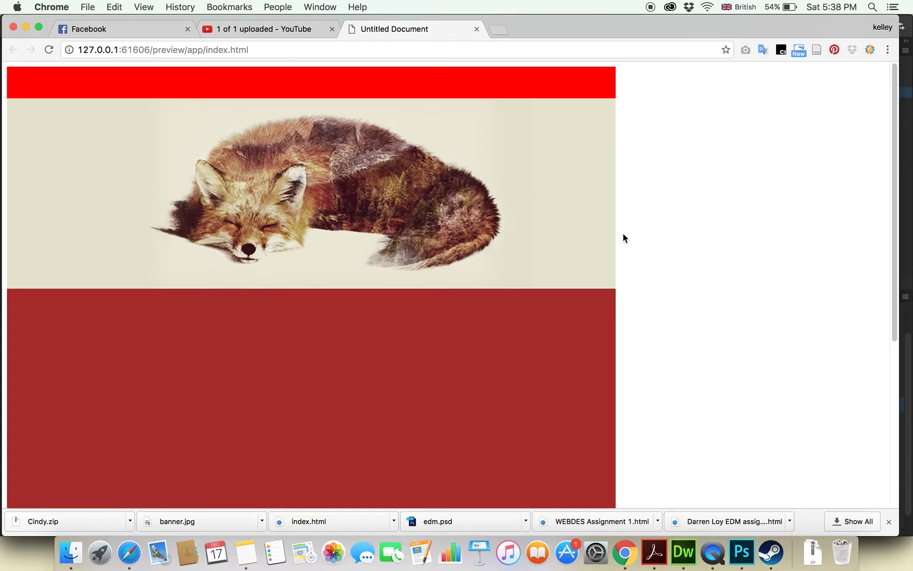
scroll(527, 267, down, 5)
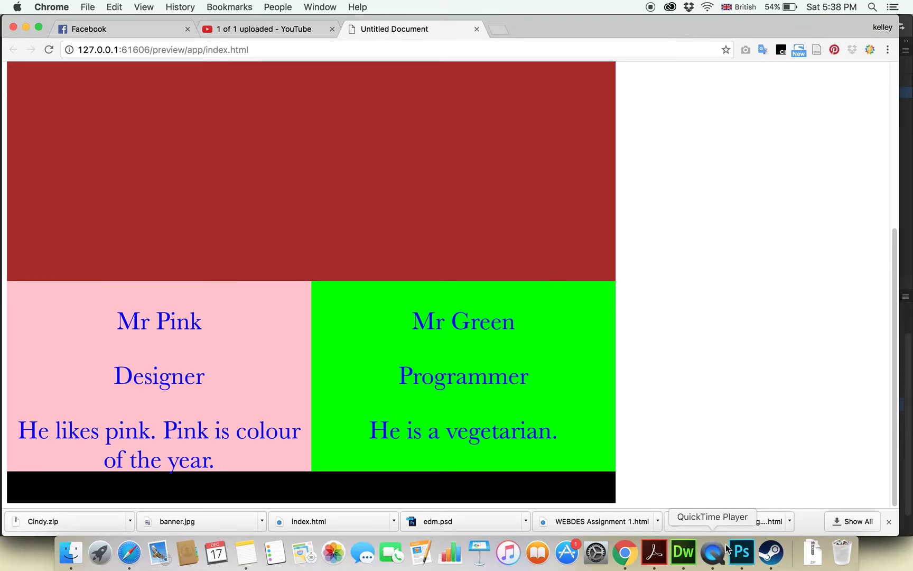
- Switch to Acrobat and look through CSS_Part2_final.pdf for the Positioning & Formatting instructions
click(655, 552)
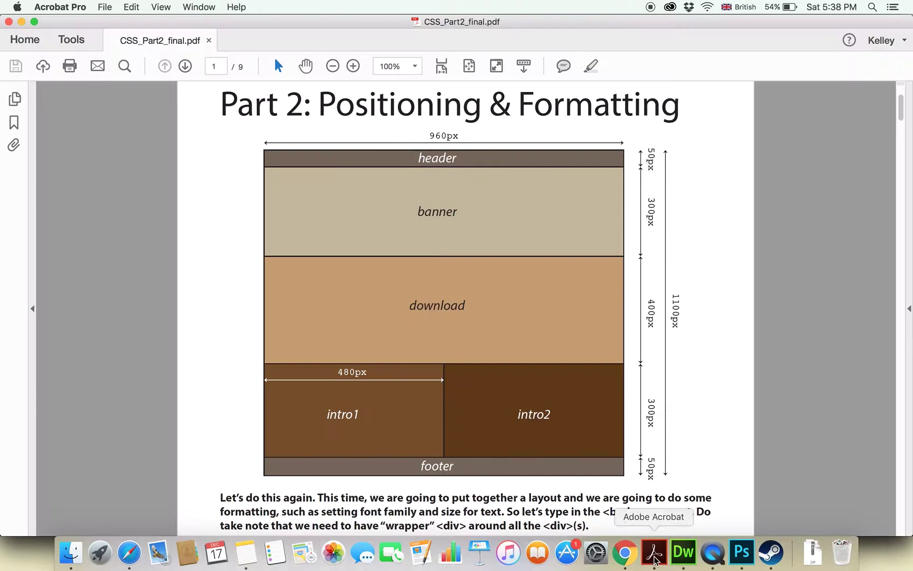
scroll(528, 243, down, 20)
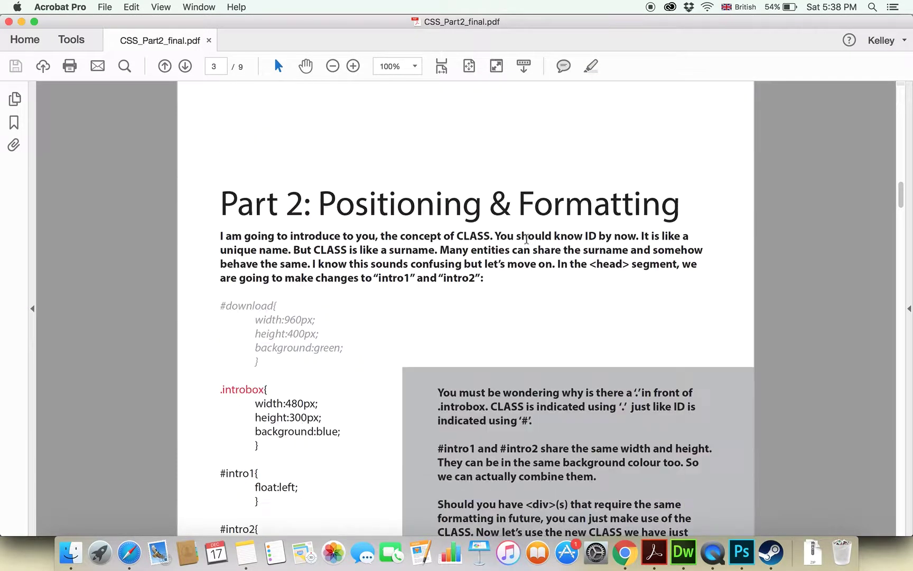